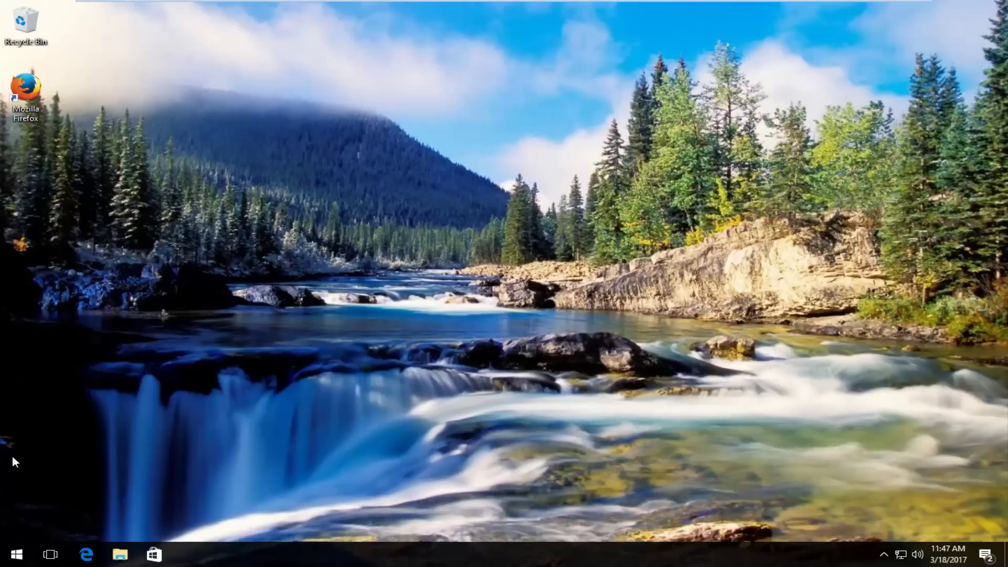
Look up the PC's system details under About your PC: 1.00 GB RAM installed.
{"action": "left_click", "coordinate": [2, 551]}
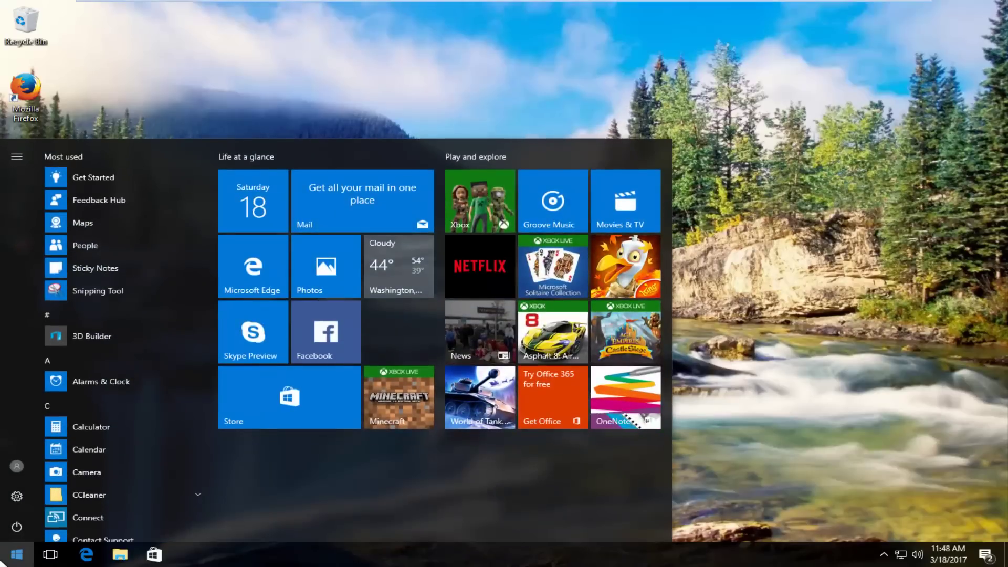
{"action": "type", "text": "system"}
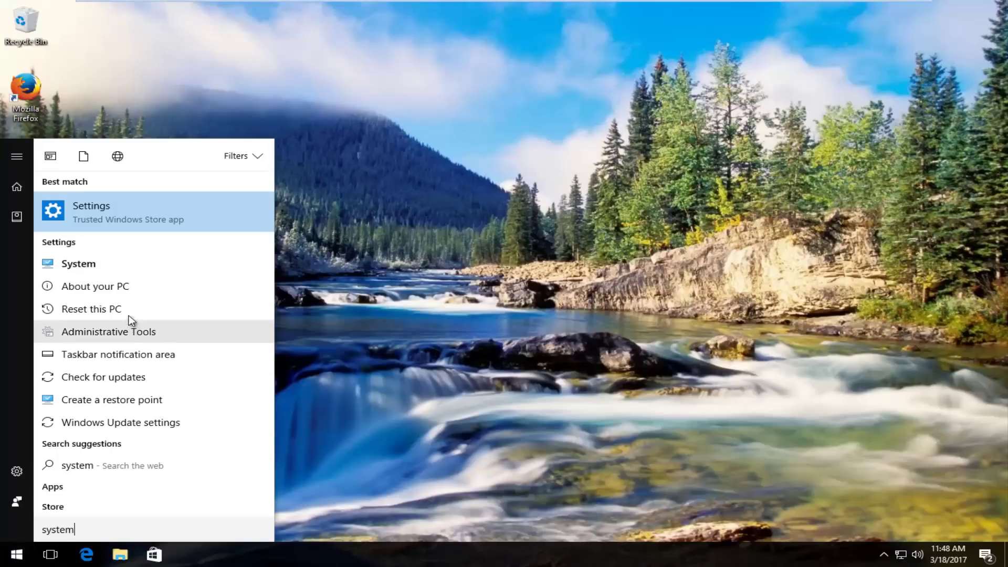
{"action": "left_click", "coordinate": [102, 288]}
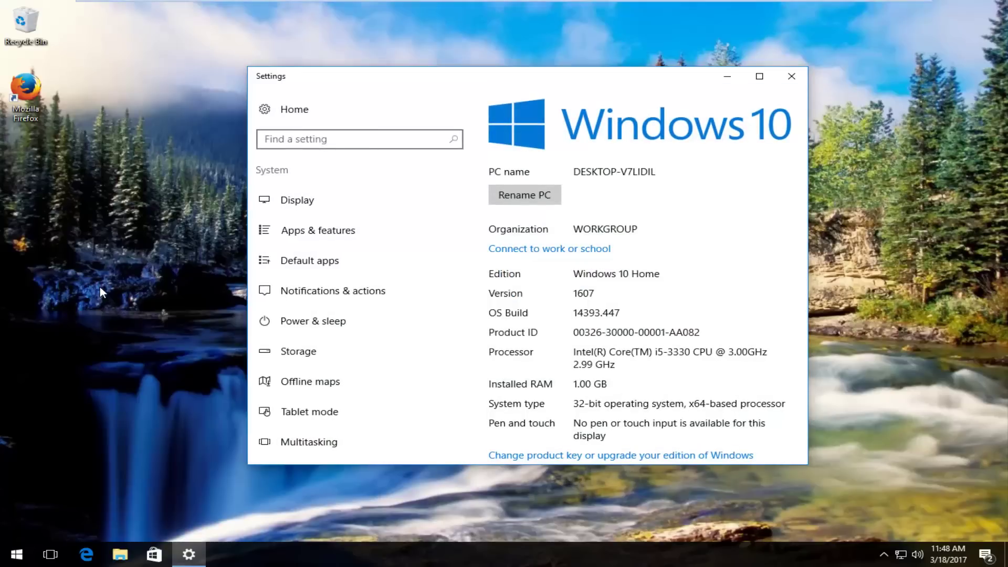
{"action": "scroll", "coordinate": [641, 363], "scroll_direction": "down", "scroll_amount": 5}
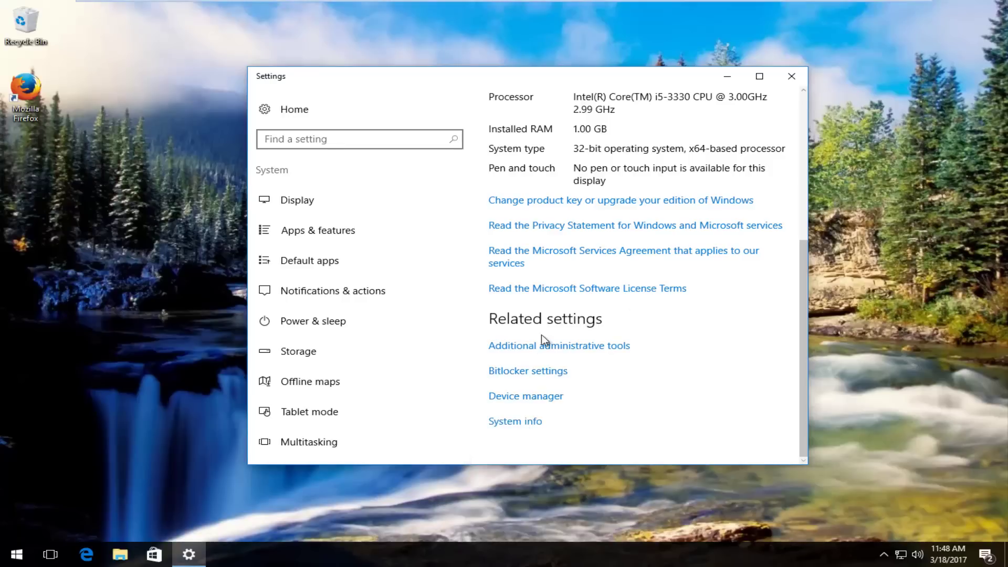
{"action": "left_click", "coordinate": [511, 422]}
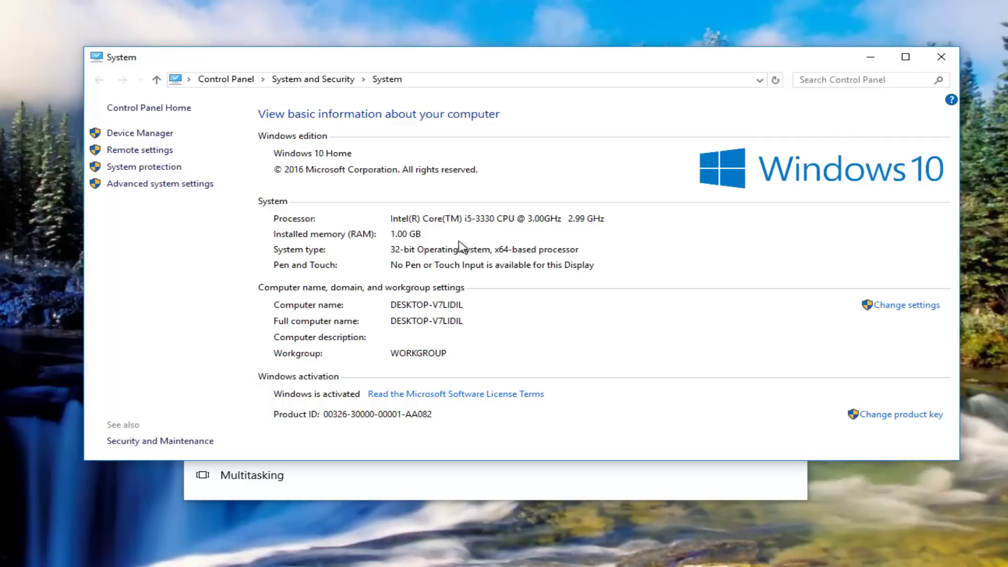
{"action": "left_click", "coordinate": [942, 57]}
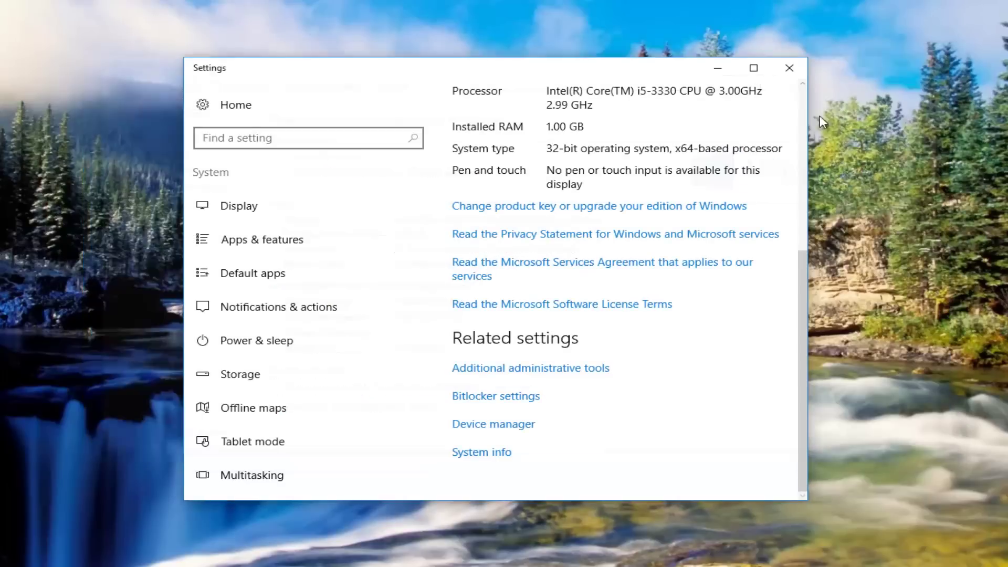
Launch System Configuration with msconfig from Run and show its Boot tab for Windows 10.
{"action": "left_click", "coordinate": [789, 68]}
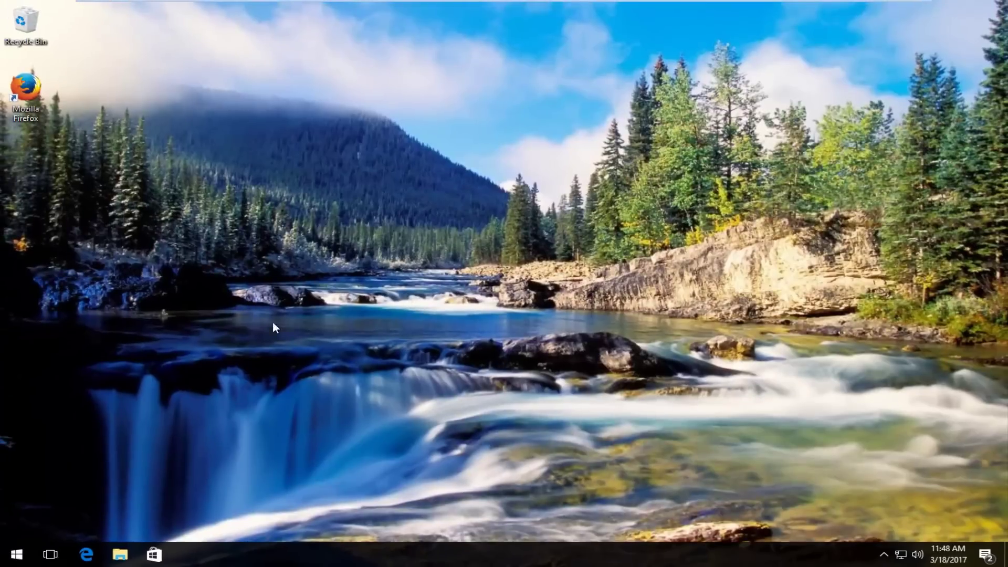
{"action": "right_click", "coordinate": [19, 560]}
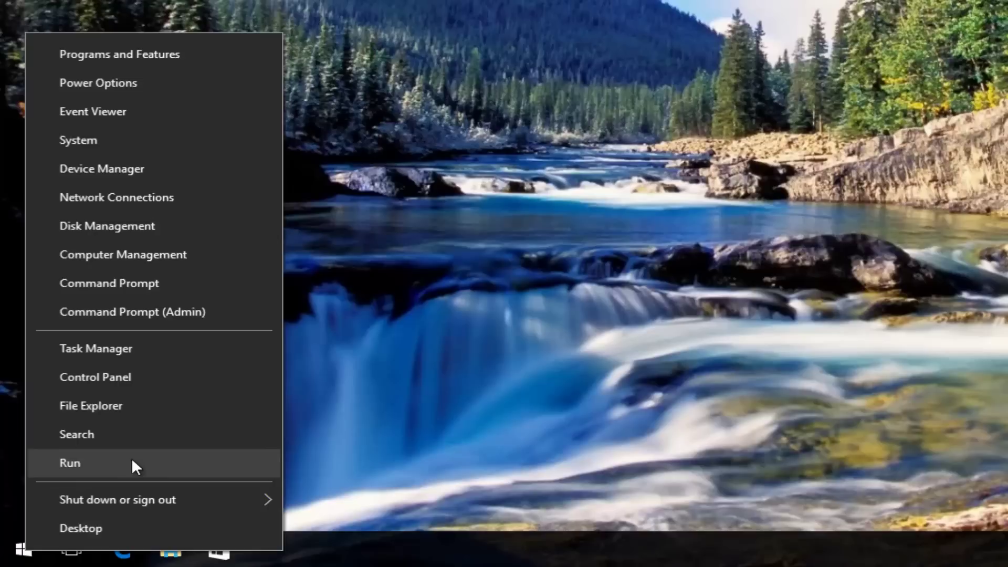
{"action": "left_click", "coordinate": [130, 467]}
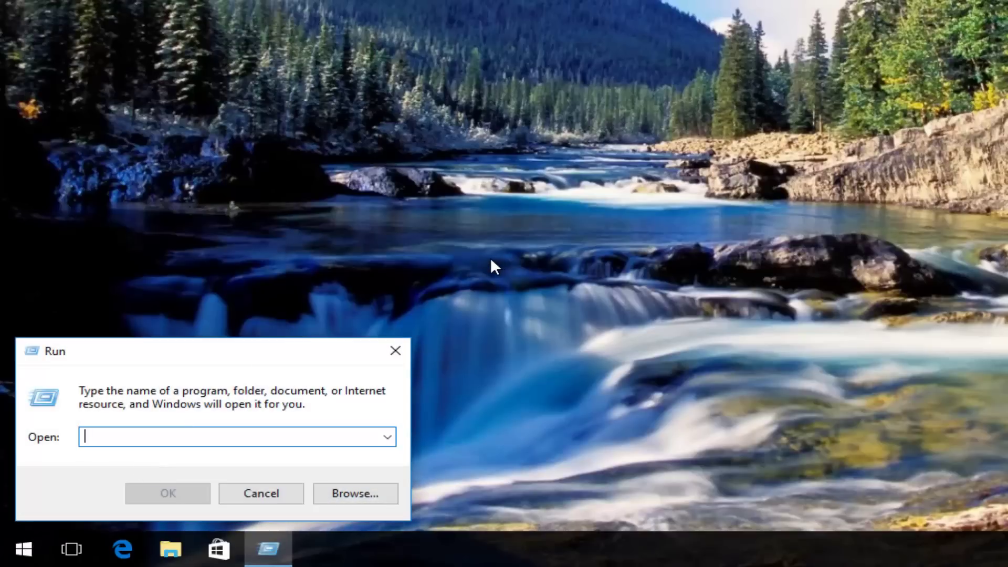
{"action": "type", "text": "msconfig"}
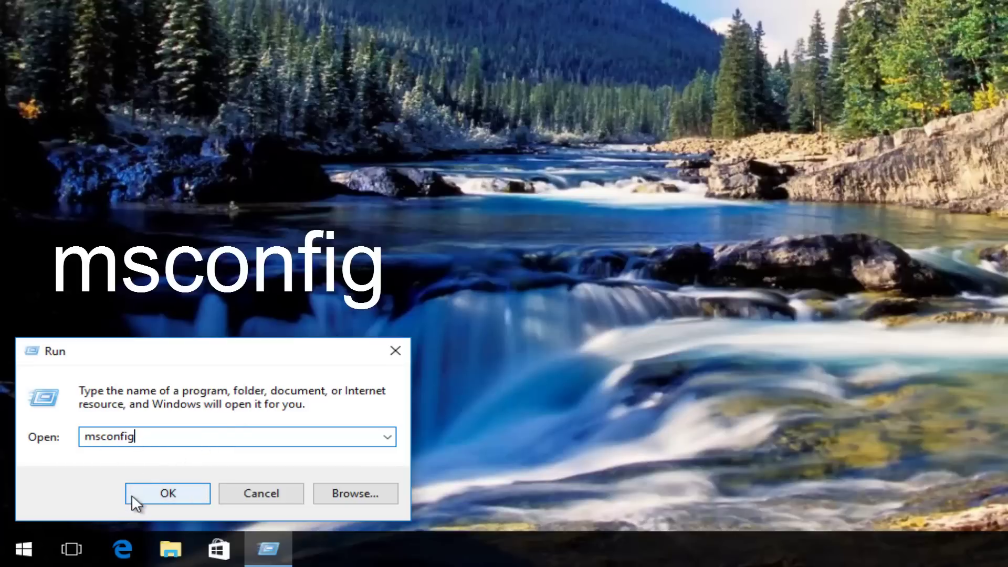
{"action": "left_click", "coordinate": [150, 492]}
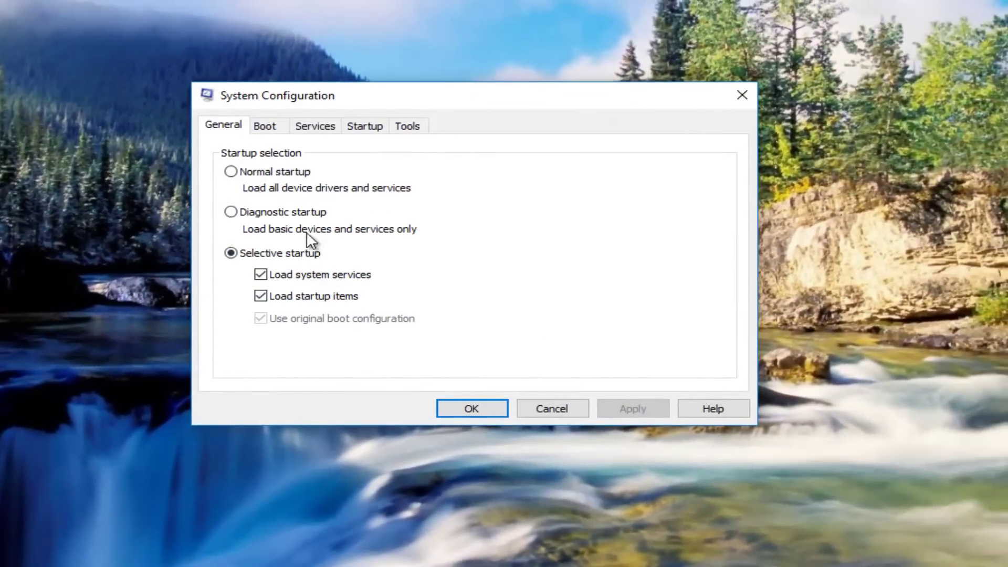
{"action": "left_click_drag", "start_coordinate": [295, 93], "coordinate": [321, 90]}
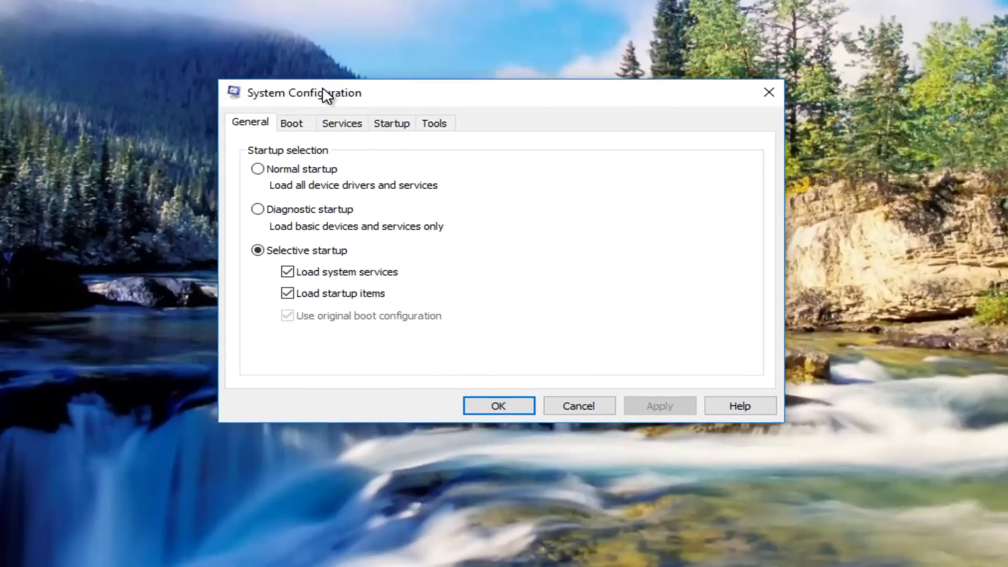
{"action": "left_click", "coordinate": [294, 123]}
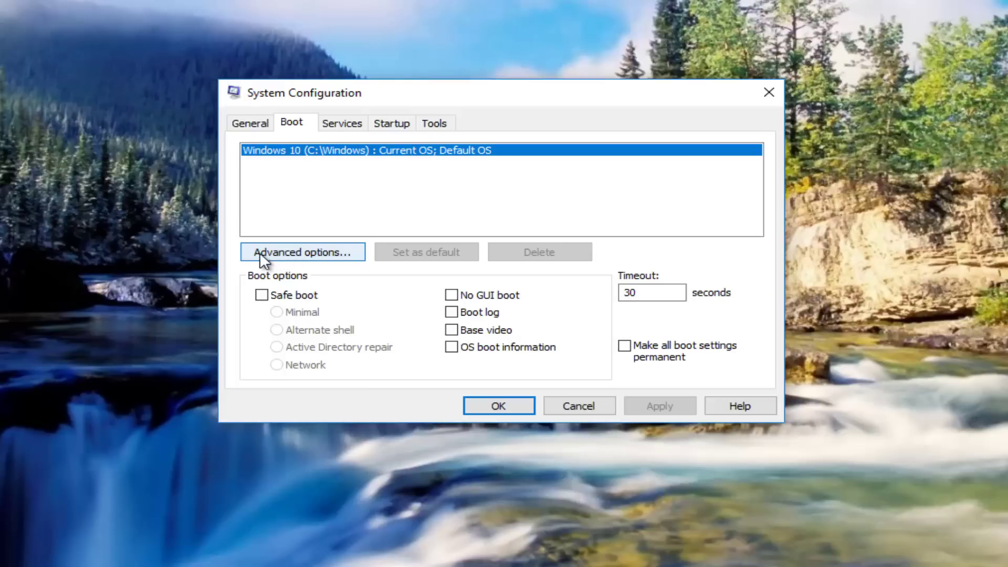
Limit the boot's maximum memory to 1024 in Advanced options, leaving processor count unchecked.
{"action": "left_click", "coordinate": [286, 251]}
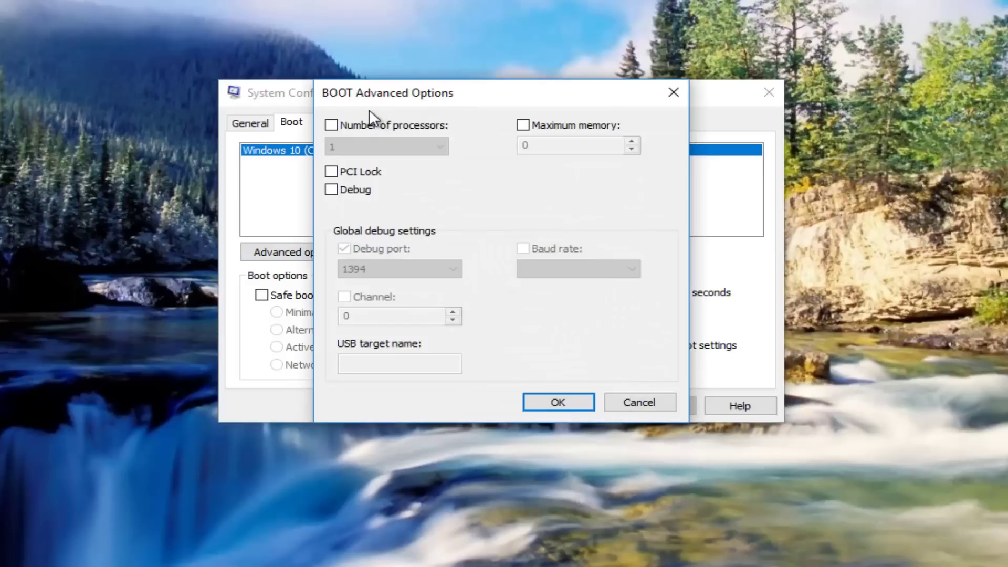
{"action": "left_click", "coordinate": [331, 125]}
{"action": "left_click", "coordinate": [355, 145]}
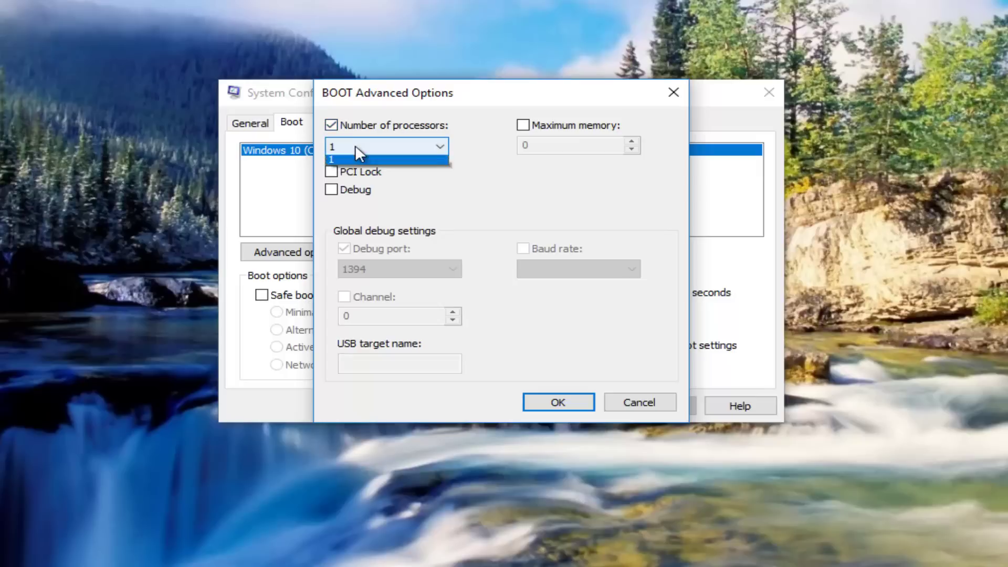
{"action": "left_click", "coordinate": [347, 157]}
{"action": "left_click", "coordinate": [330, 125]}
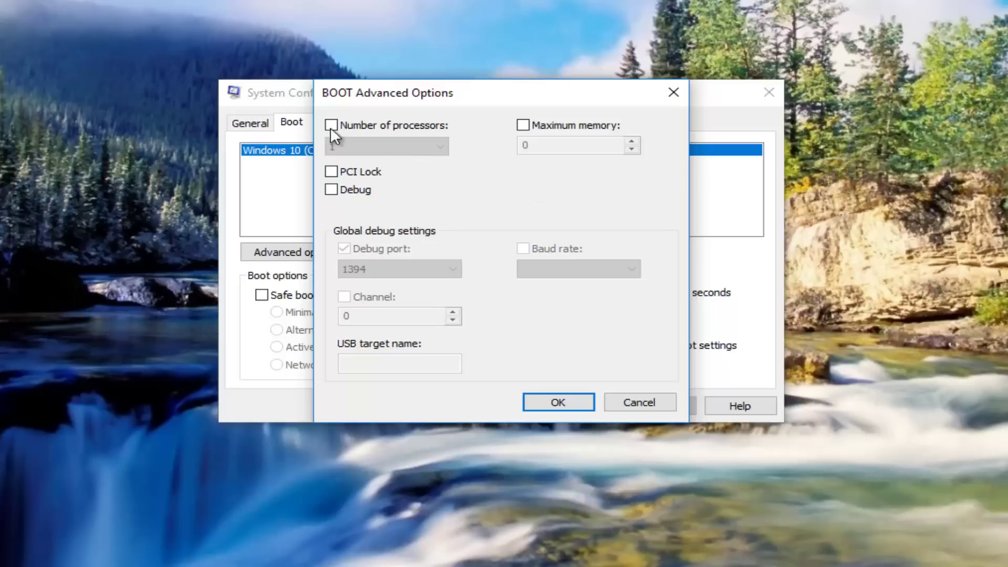
{"action": "left_click", "coordinate": [528, 125]}
{"action": "type", "text": "1024"}
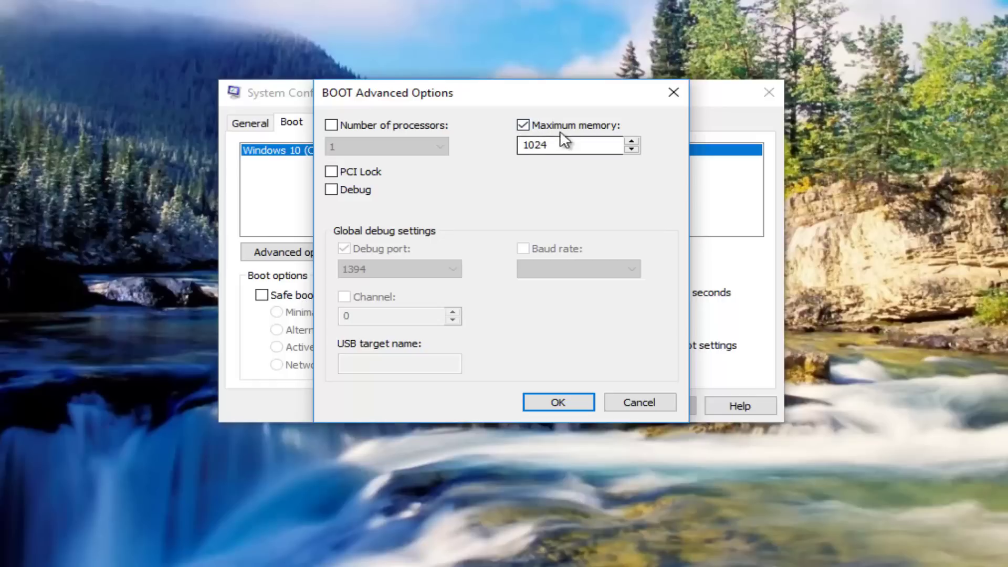
{"action": "left_click", "coordinate": [541, 402]}
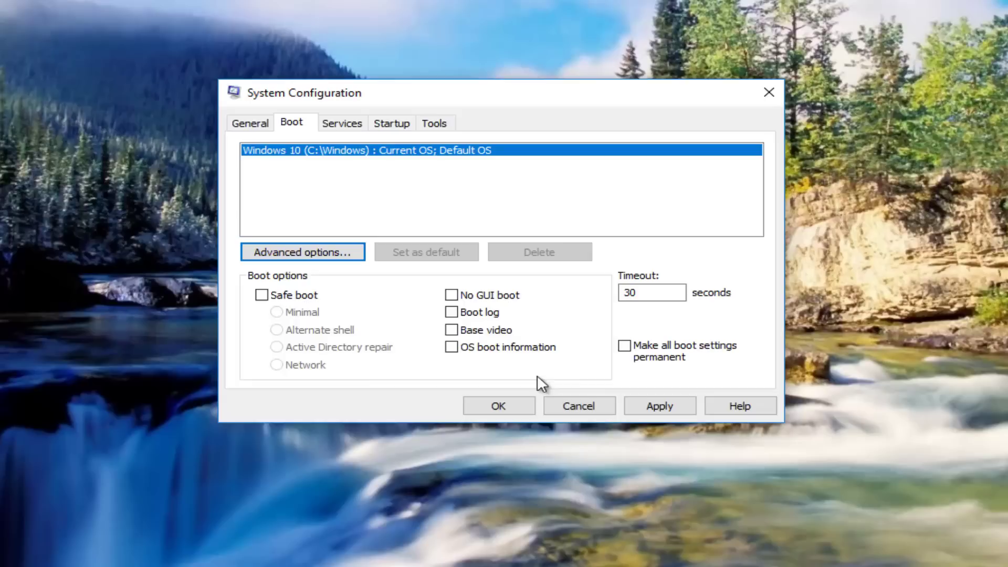
Save the boot changes, then open Control Panel's System window from About your PC.
{"action": "left_click", "coordinate": [481, 406]}
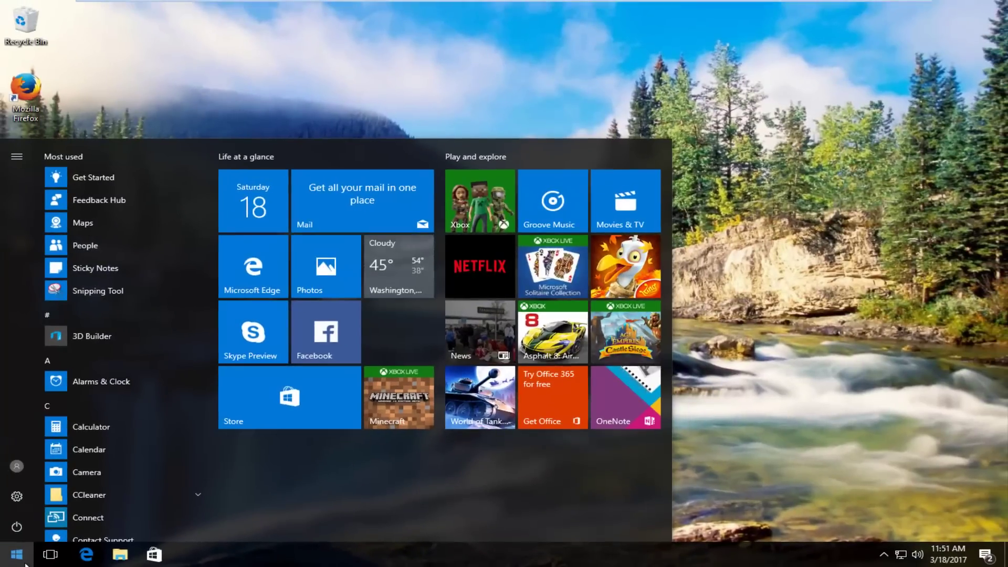
{"action": "type", "text": "system"}
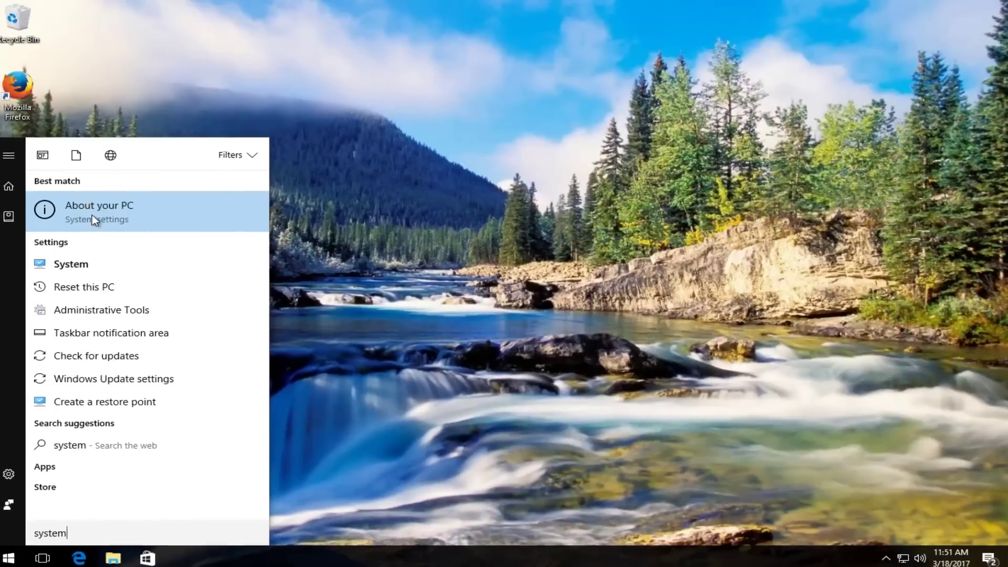
{"action": "left_click", "coordinate": [93, 215]}
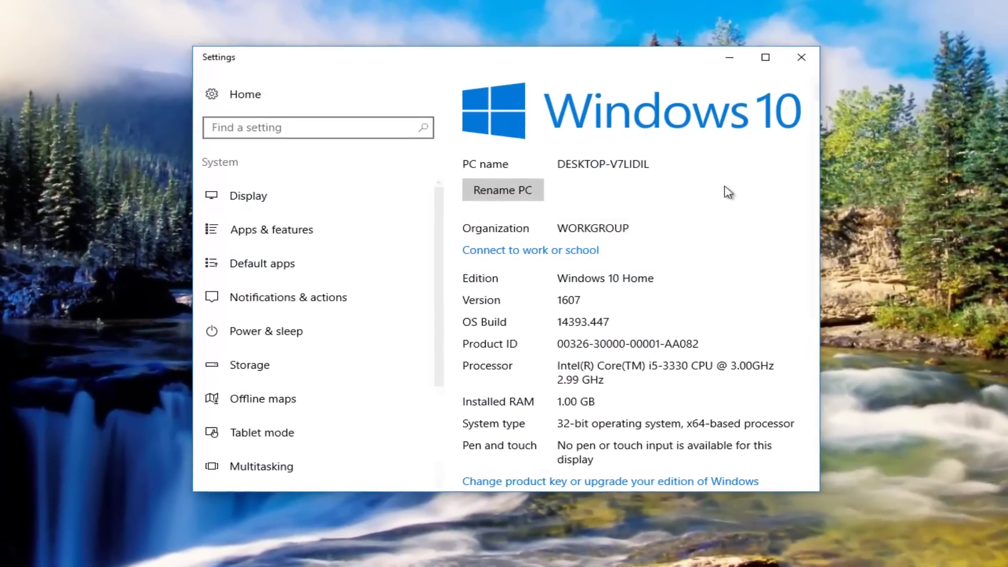
{"action": "scroll", "coordinate": [595, 182], "scroll_direction": "down", "scroll_amount": 5}
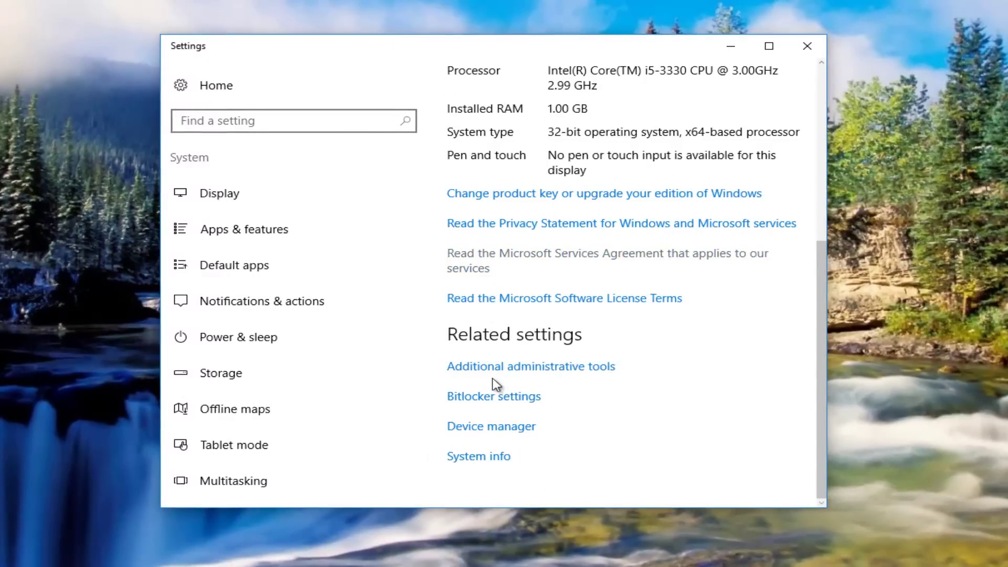
{"action": "left_click", "coordinate": [480, 455]}
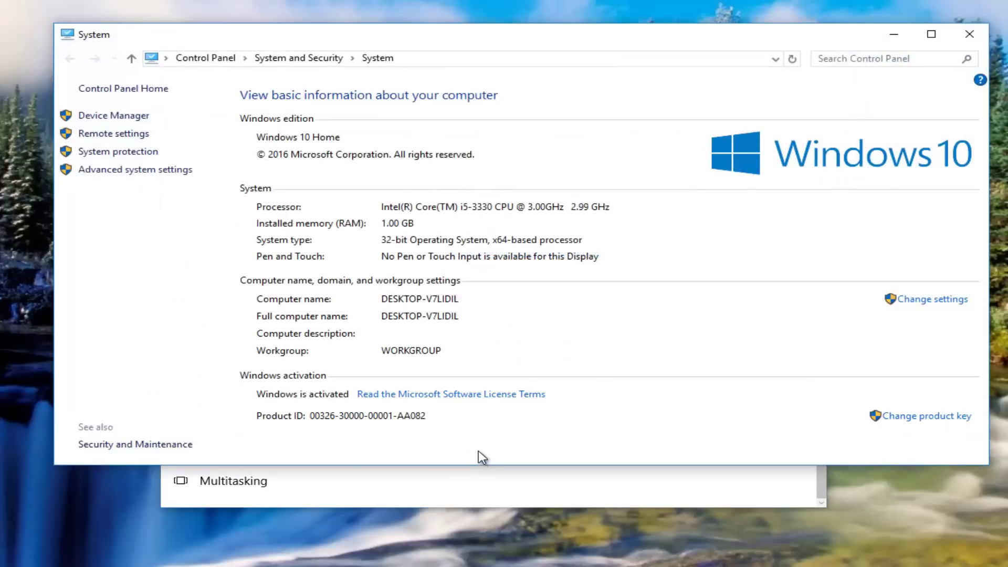
{"action": "left_click_drag", "start_coordinate": [224, 43], "coordinate": [216, 53]}
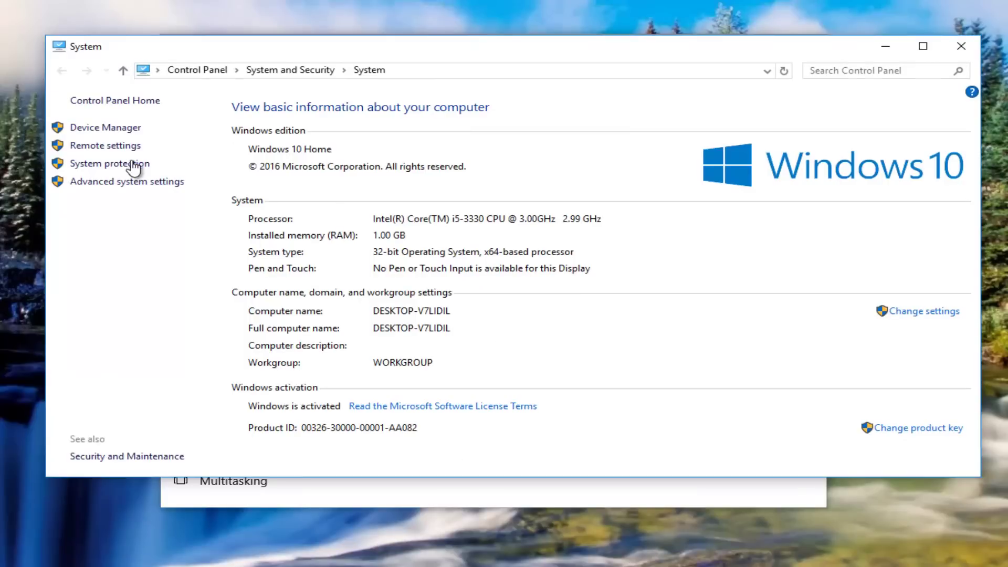
Reach Performance Options' Advanced tab via System Properties, showing the 1728 MB paging file total.
{"action": "left_click", "coordinate": [86, 166]}
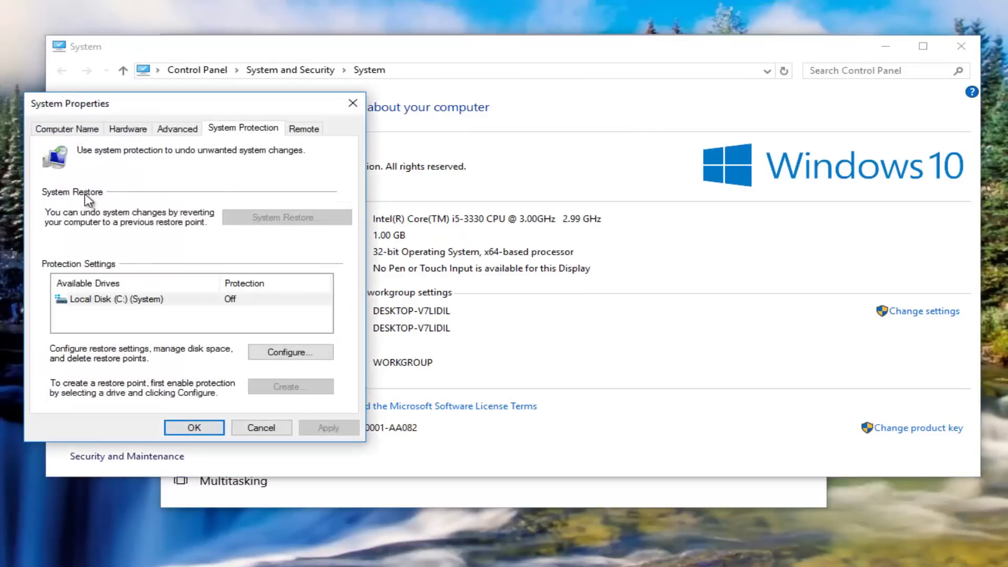
{"action": "left_click_drag", "start_coordinate": [104, 108], "coordinate": [379, 110]}
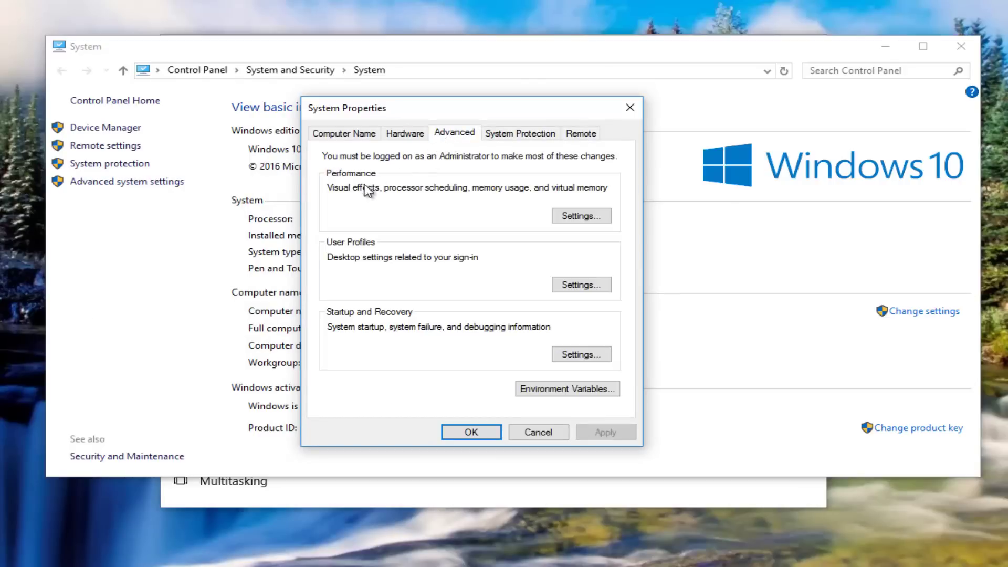
{"action": "left_click", "coordinate": [578, 219]}
{"action": "left_click_drag", "start_coordinate": [486, 160], "coordinate": [461, 87]}
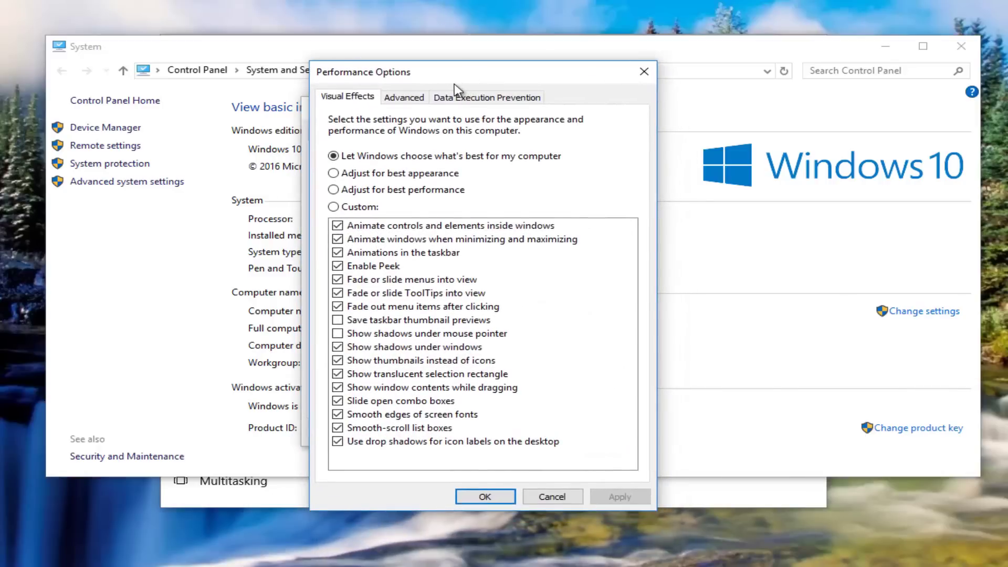
{"action": "left_click", "coordinate": [406, 100]}
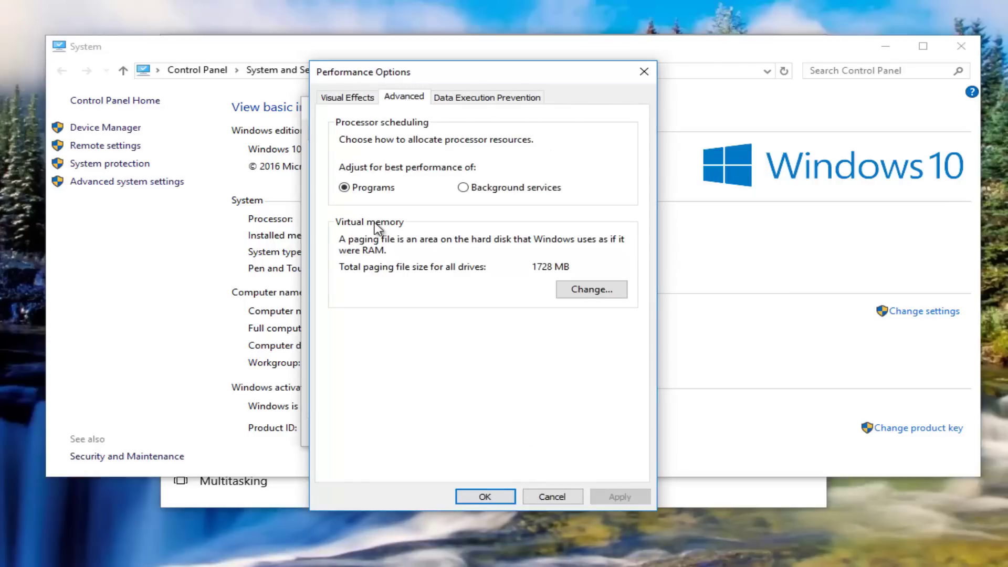
Turn off automatic paging file management and set drive C: to no paging file.
{"action": "left_click", "coordinate": [580, 292]}
{"action": "left_click_drag", "start_coordinate": [484, 113], "coordinate": [478, 81]}
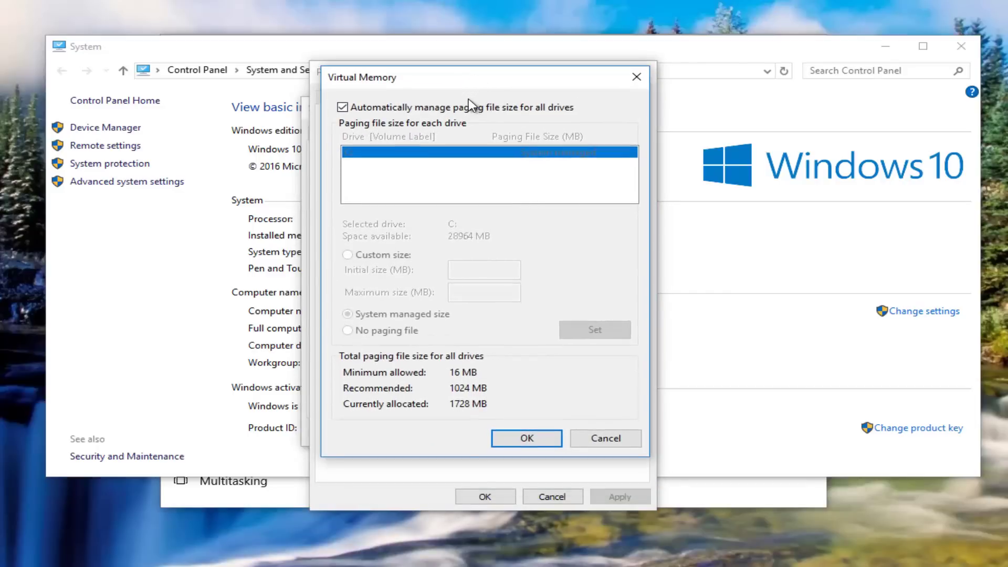
{"action": "left_click", "coordinate": [342, 108]}
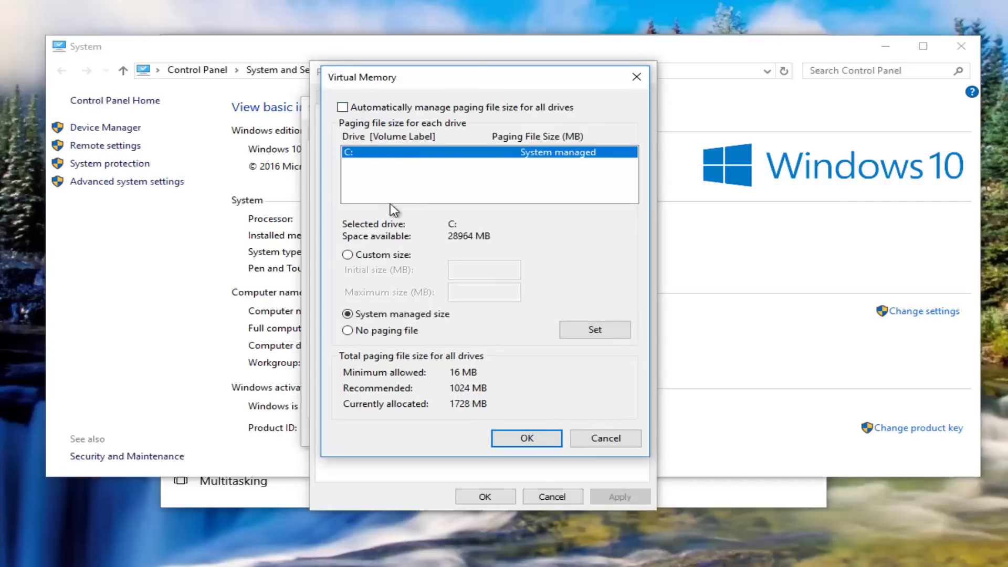
{"action": "left_click", "coordinate": [348, 332]}
{"action": "left_click", "coordinate": [513, 441]}
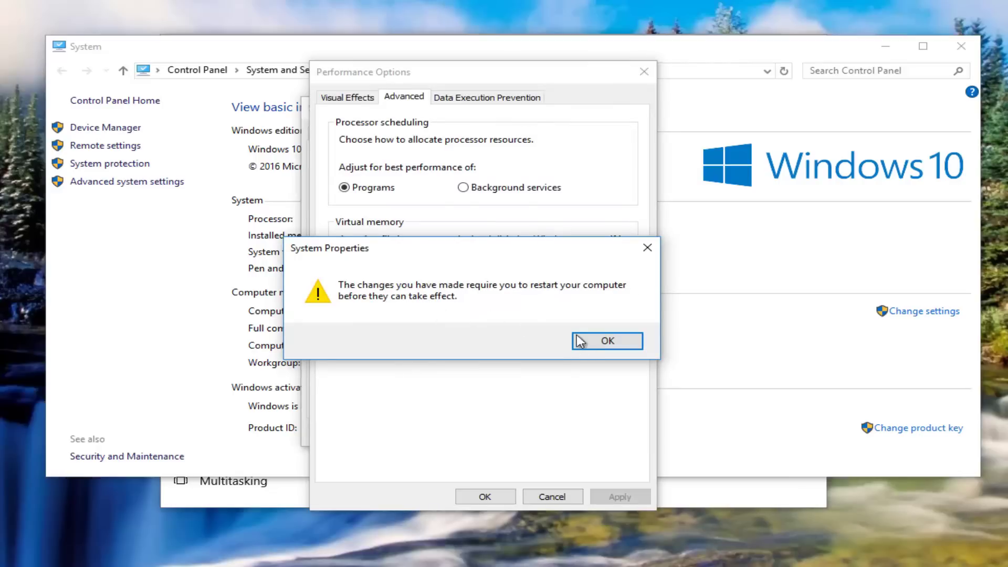
{"action": "left_click", "coordinate": [598, 348]}
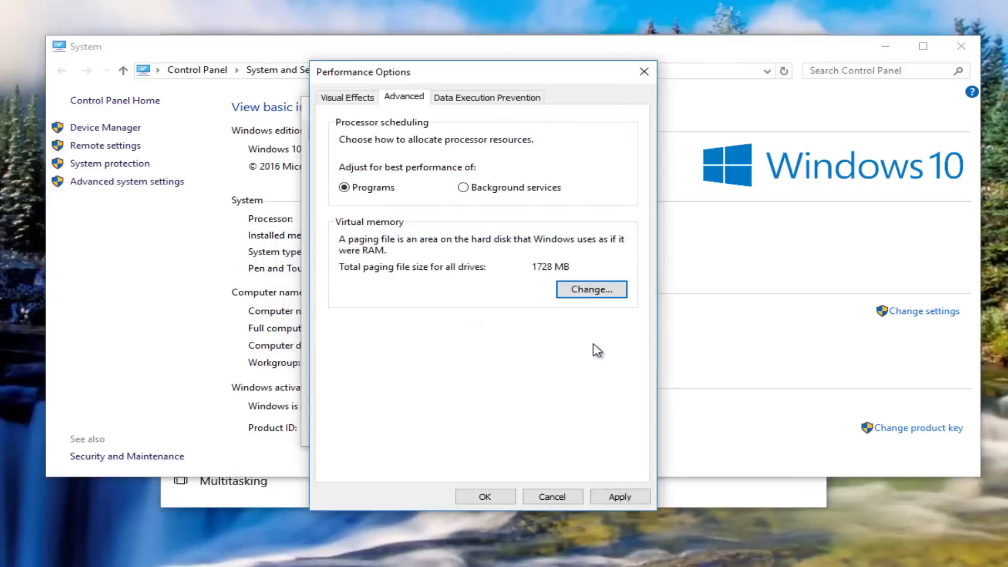
Apply the change and close Performance Options and System Properties.
{"action": "left_click", "coordinate": [599, 498]}
{"action": "left_click", "coordinate": [480, 497]}
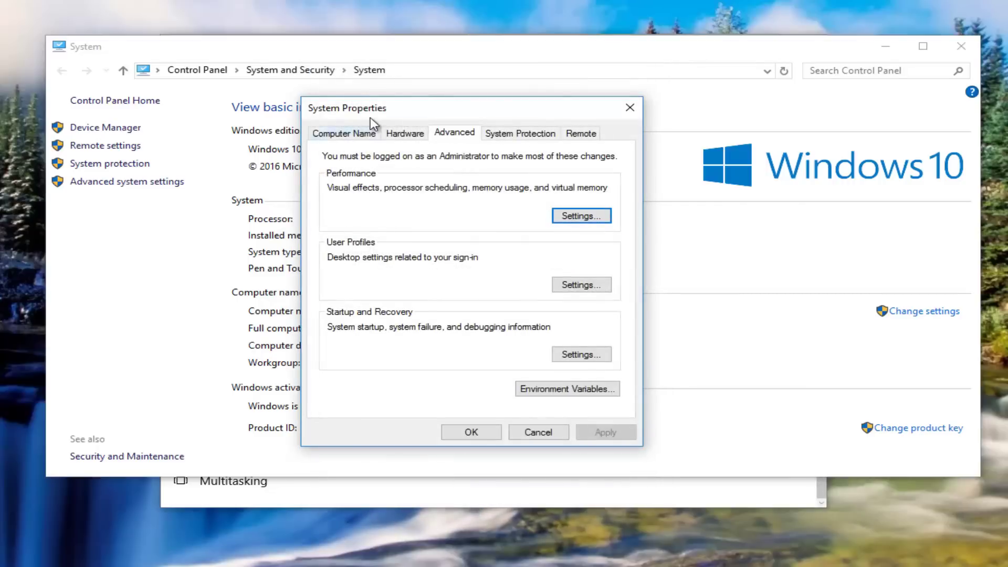
{"action": "left_click", "coordinate": [466, 436]}
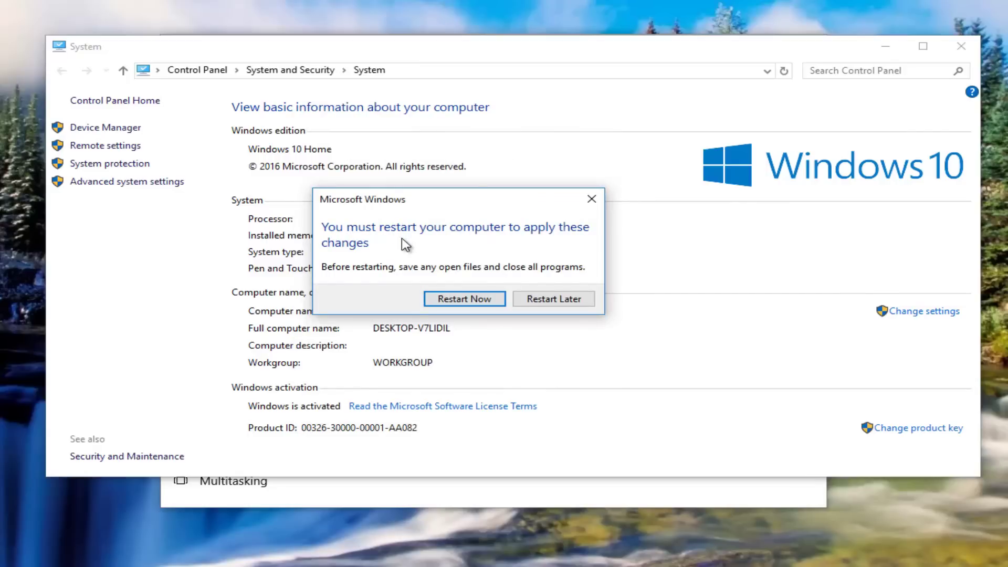
Postpone the restart prompt, then restart the computer from the Start menu's power options.
{"action": "left_click", "coordinate": [549, 299]}
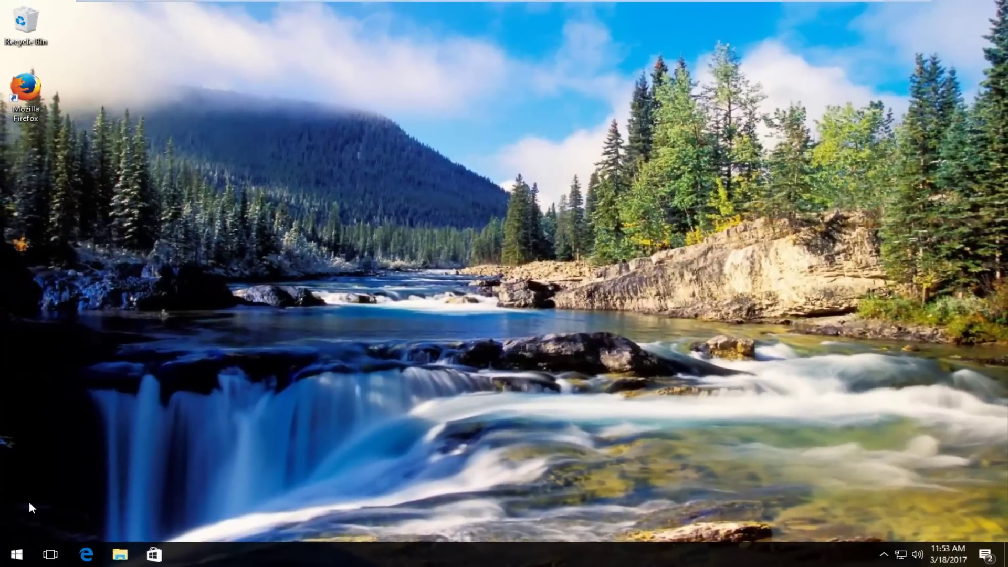
{"action": "left_click", "coordinate": [16, 551]}
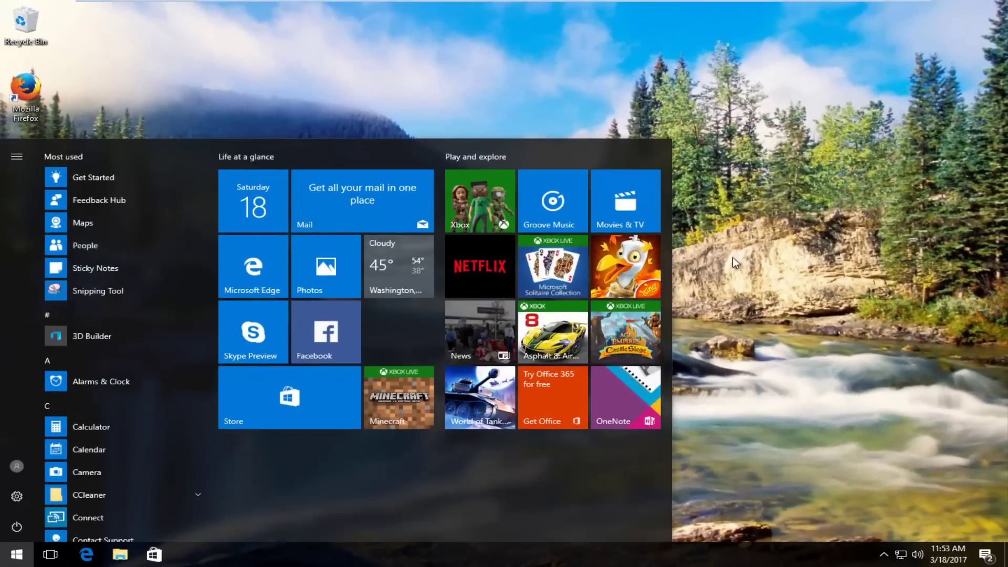
{"action": "left_click", "coordinate": [579, 150]}
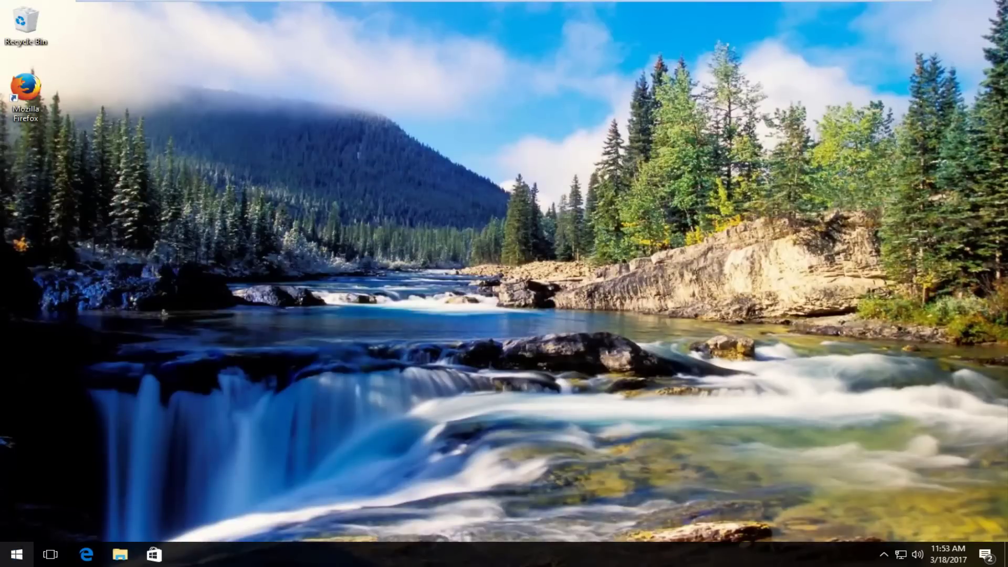
{"action": "left_click", "coordinate": [16, 554]}
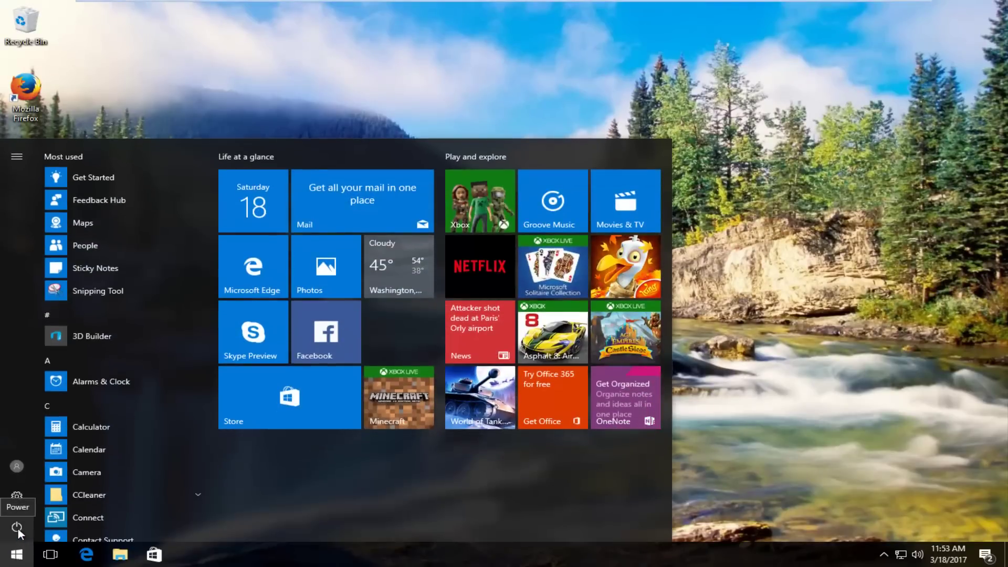
{"action": "left_click", "coordinate": [16, 527]}
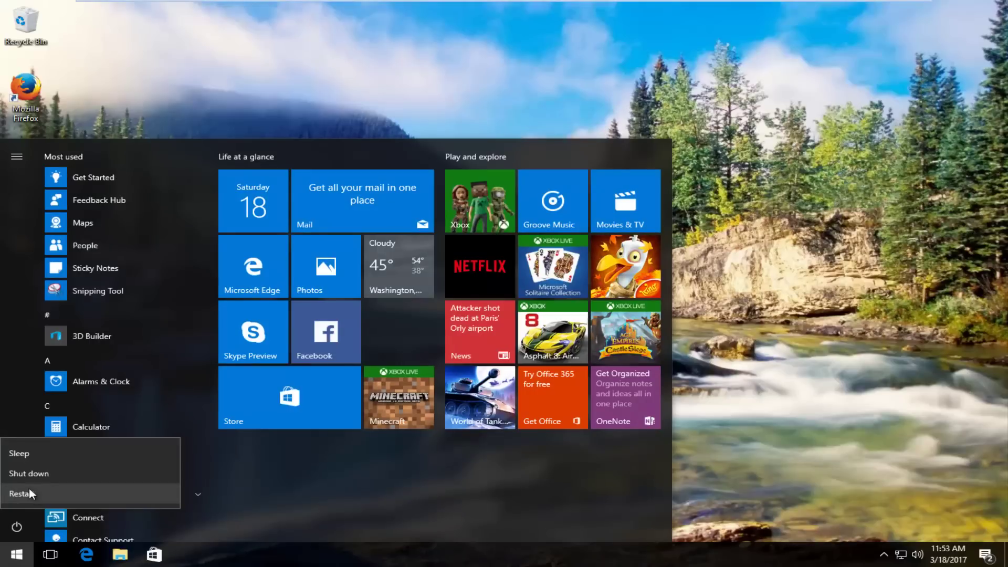
{"action": "left_click", "coordinate": [876, 308]}
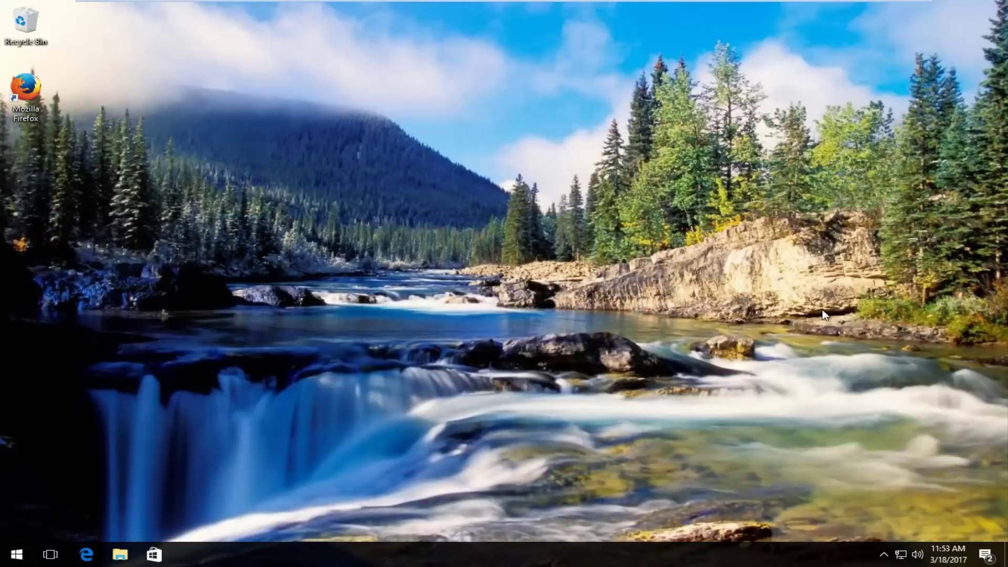